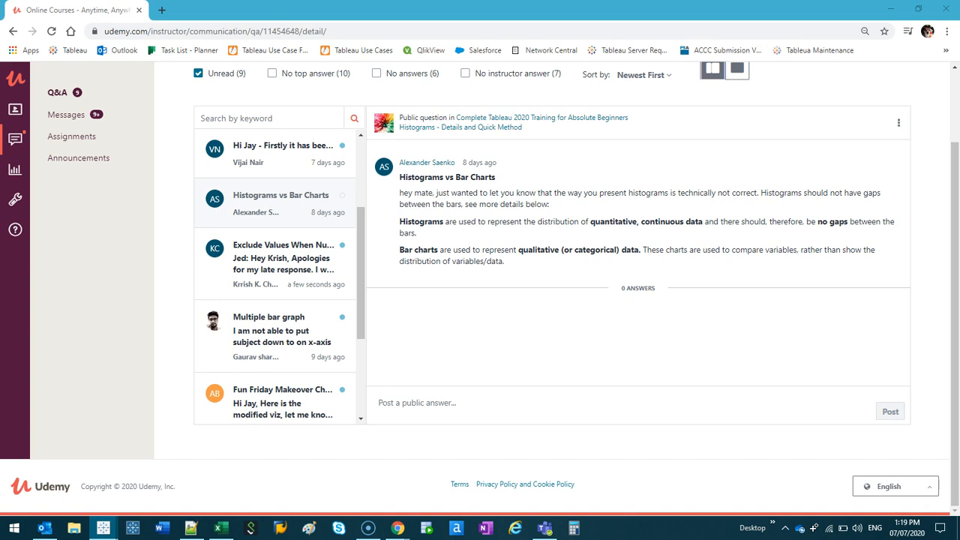
Switch to Tableau, add a new worksheet to the Superstore workbook, select the Sample - Superstore data source and widen its field list
key(alt+Tab)
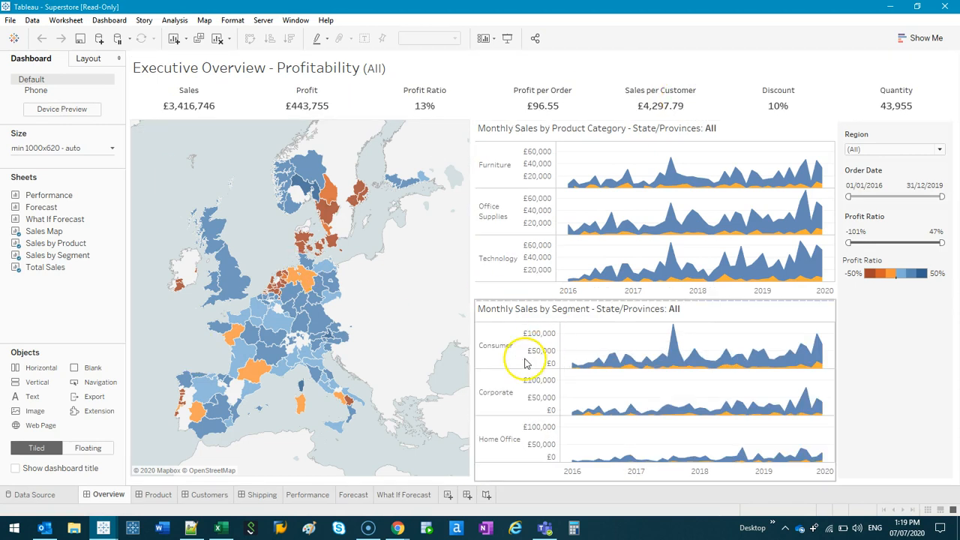
click(448, 495)
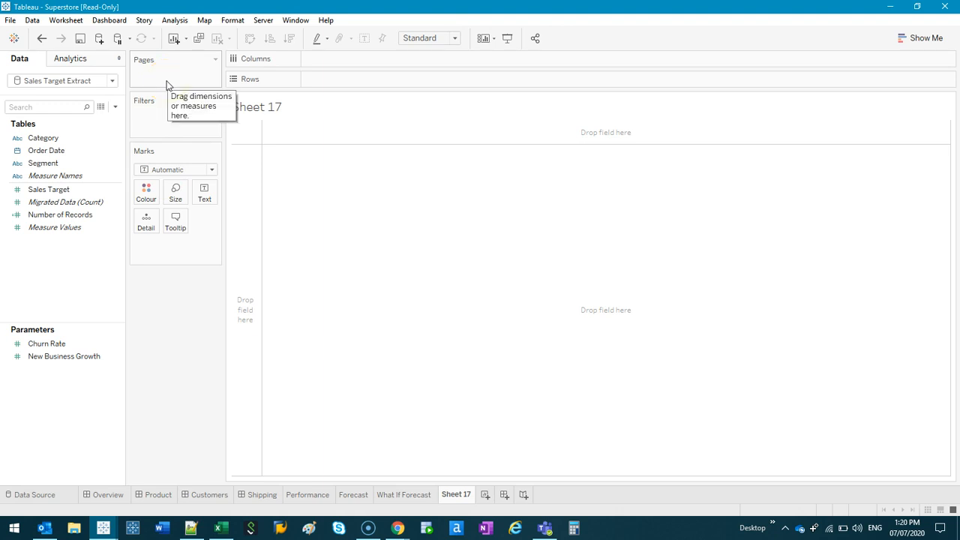
drag(113, 97, 113, 109)
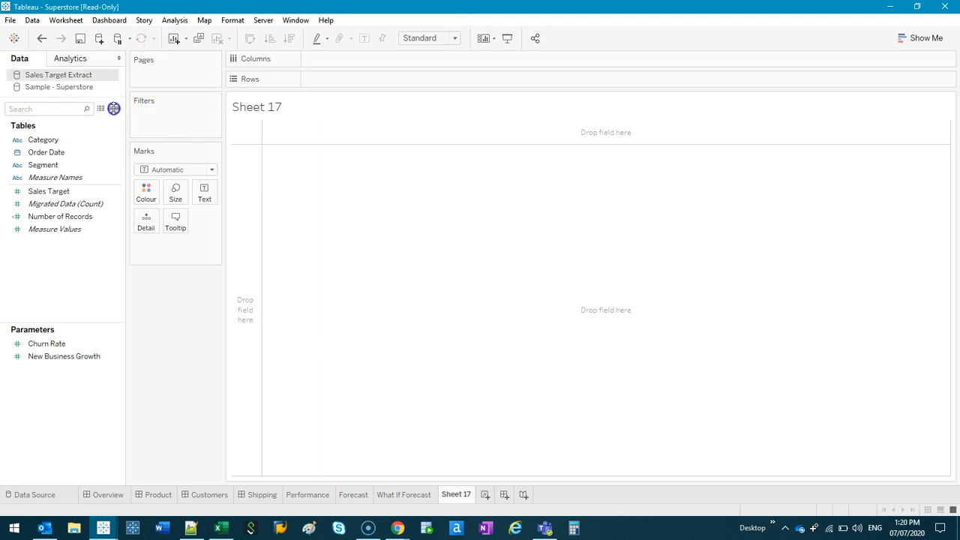
click(71, 87)
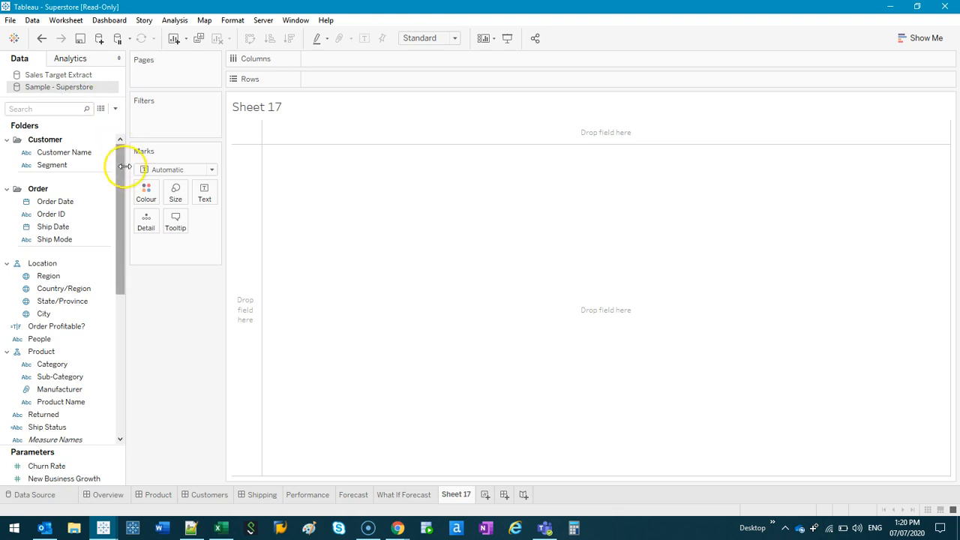
drag(124, 166, 157, 169)
Create bins from the Sales measure, accepting the field name Sales (bin) and a bin size of 175
scroll(145, 295, down, 6)
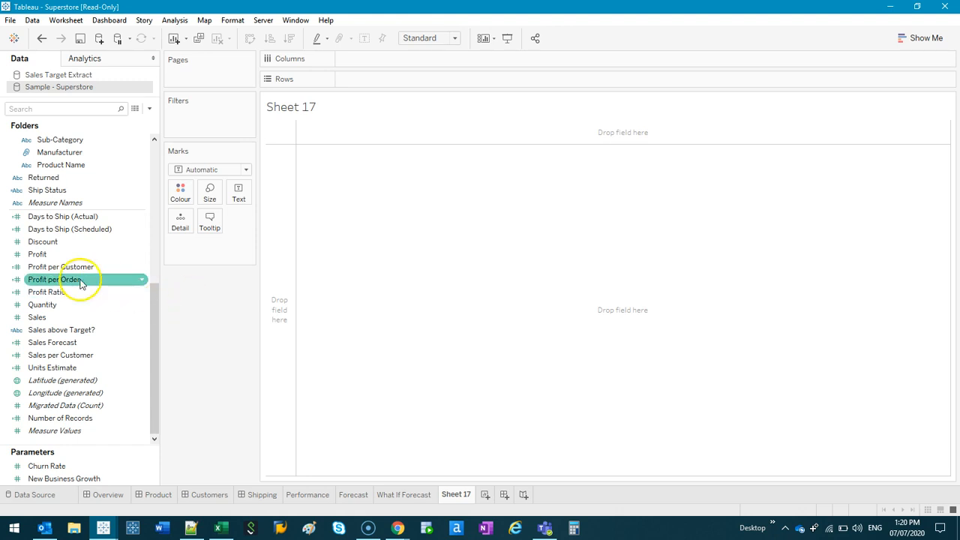
click(75, 317)
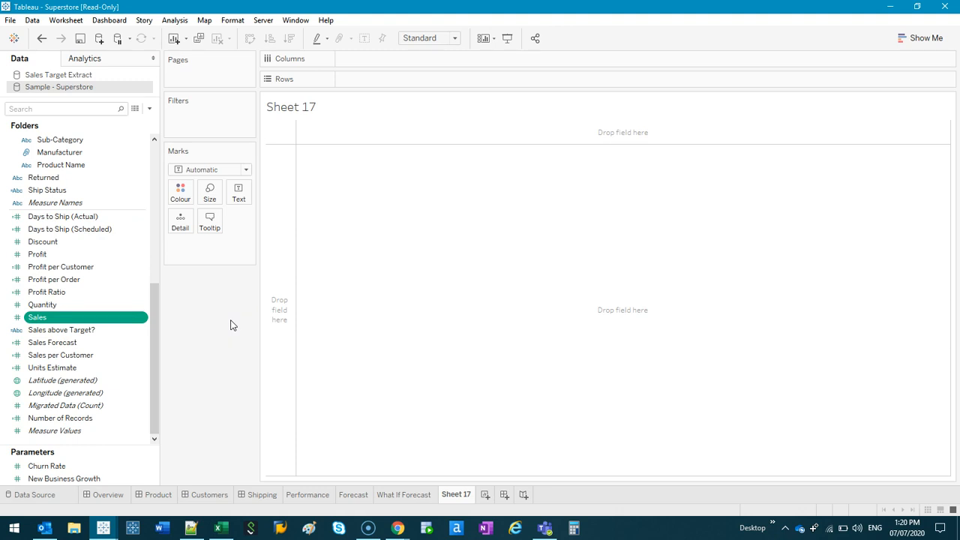
scroll(97, 266, up, 4)
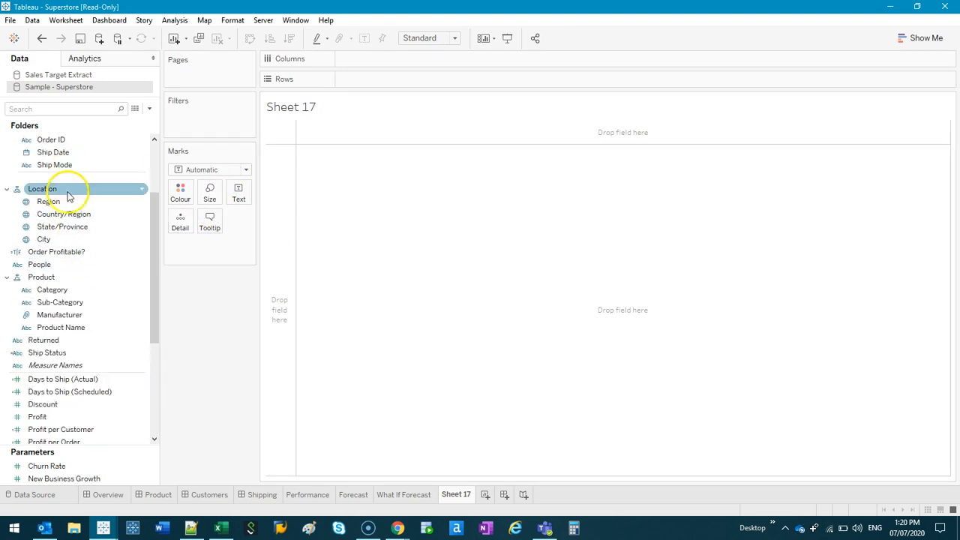
click(65, 238)
scroll(81, 263, down, 5)
click(81, 270)
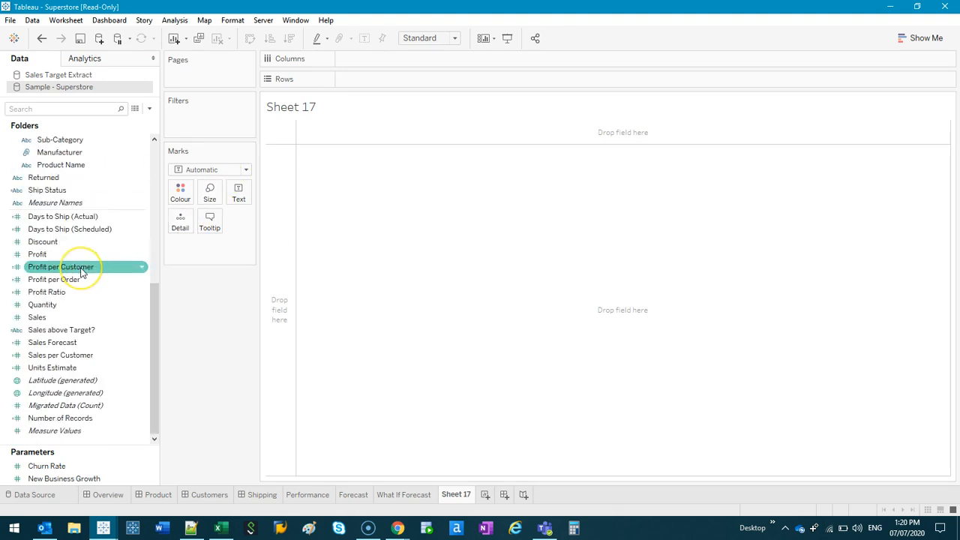
click(66, 316)
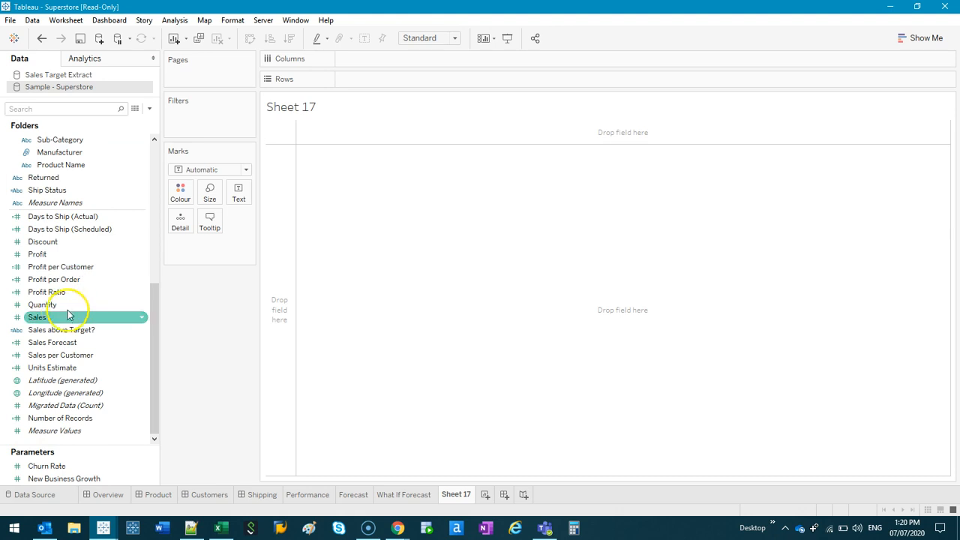
right_click(63, 318)
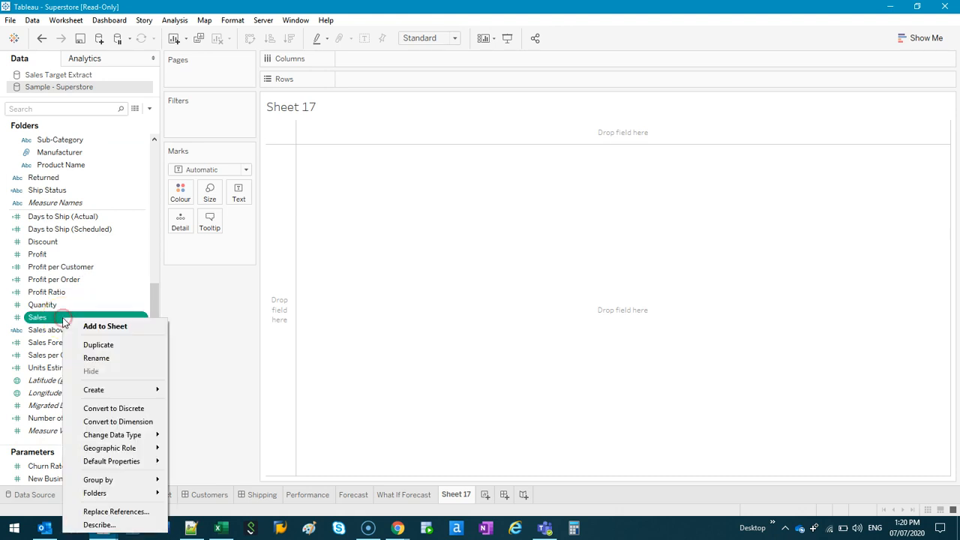
click(135, 390)
click(225, 417)
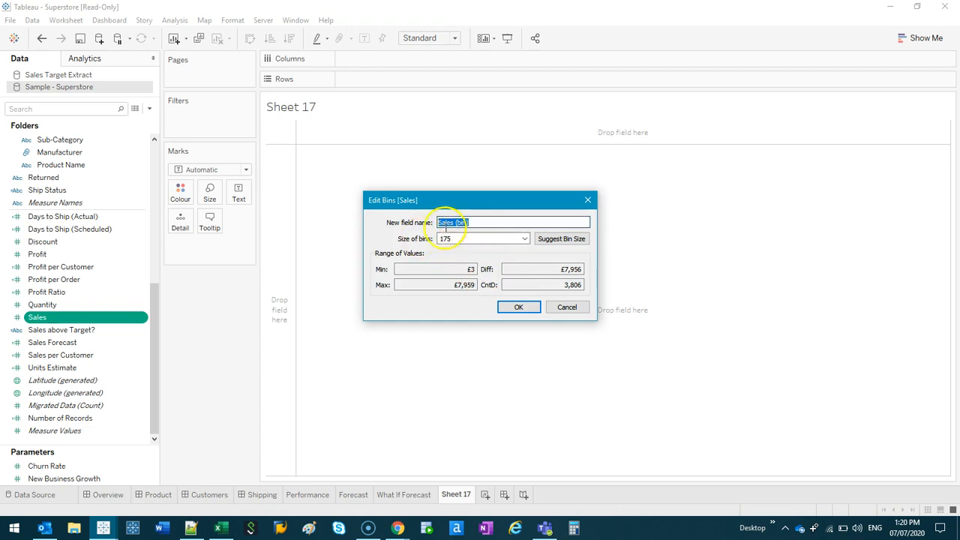
click(519, 309)
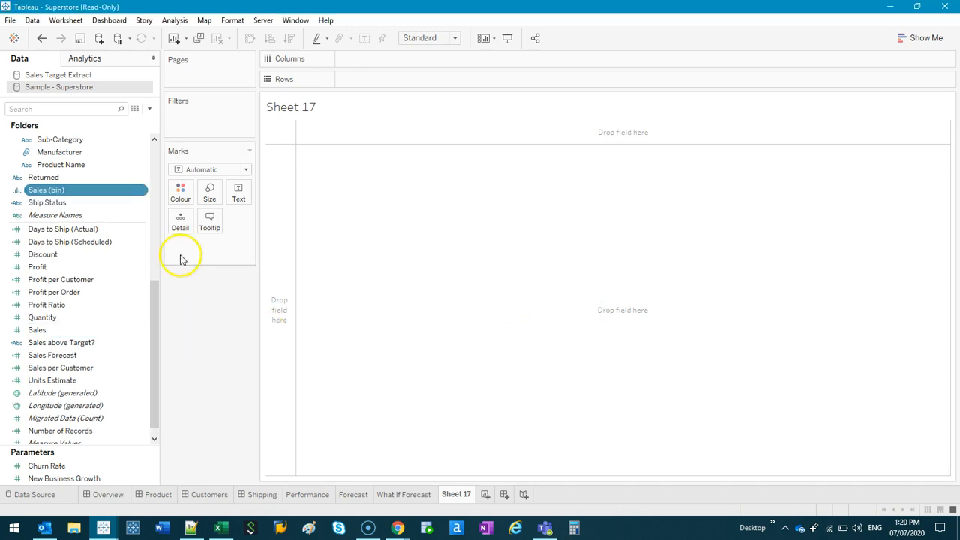
Place Sales (bin) on Columns and add City to Rows as a count, CNT(City)
double_click(91, 192)
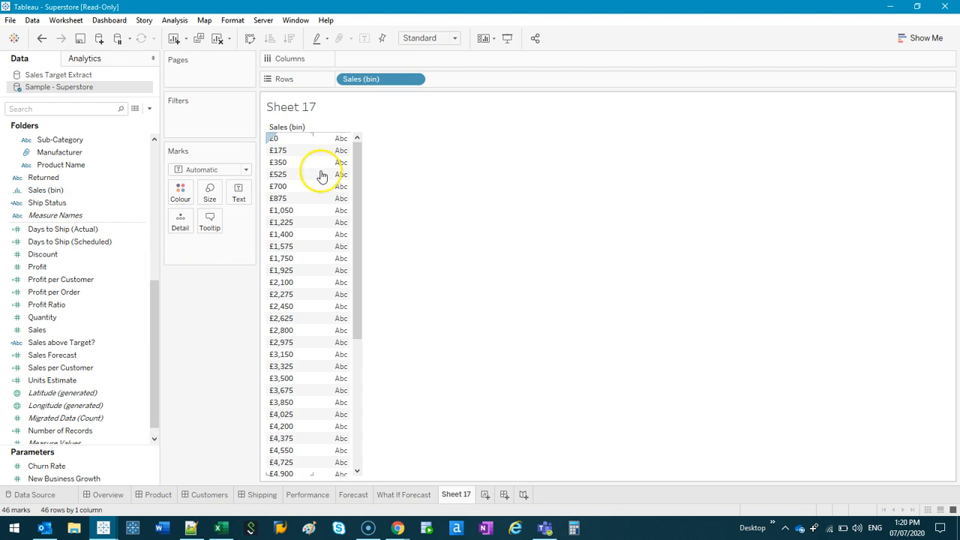
drag(386, 81, 386, 60)
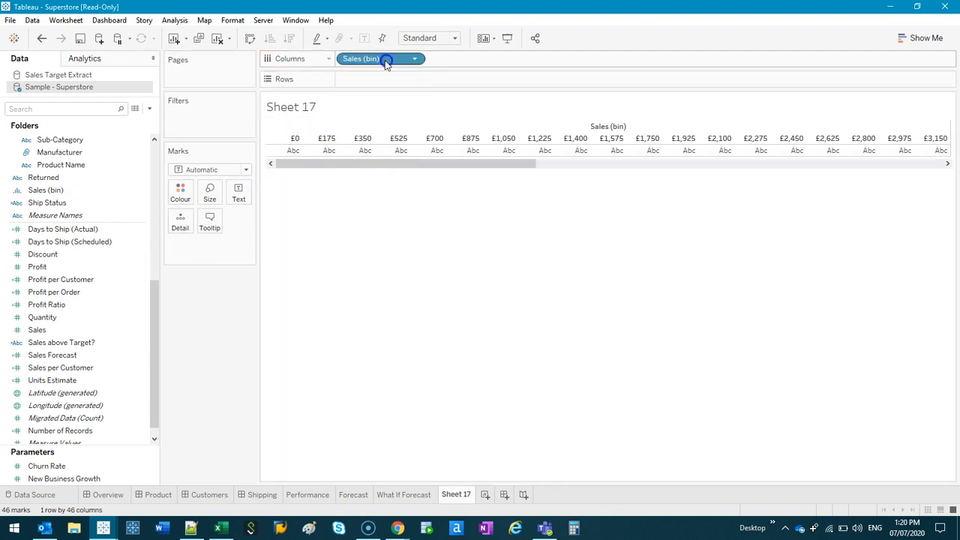
drag(155, 315, 154, 225)
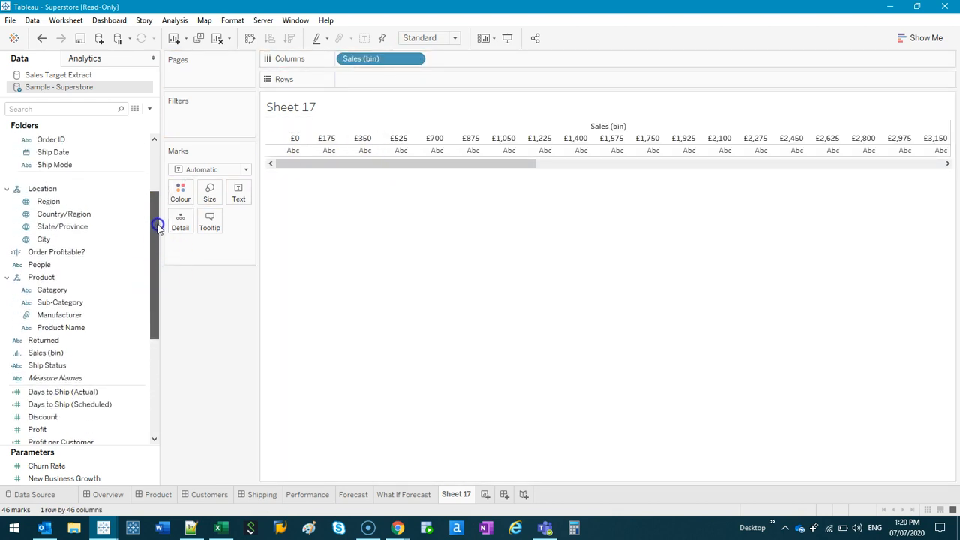
click(69, 240)
drag(69, 239, 383, 81)
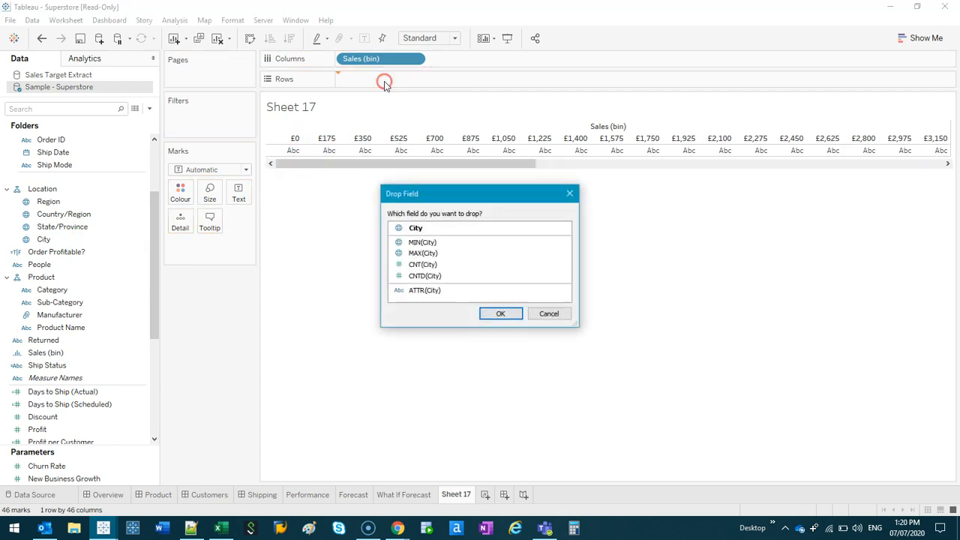
double_click(458, 265)
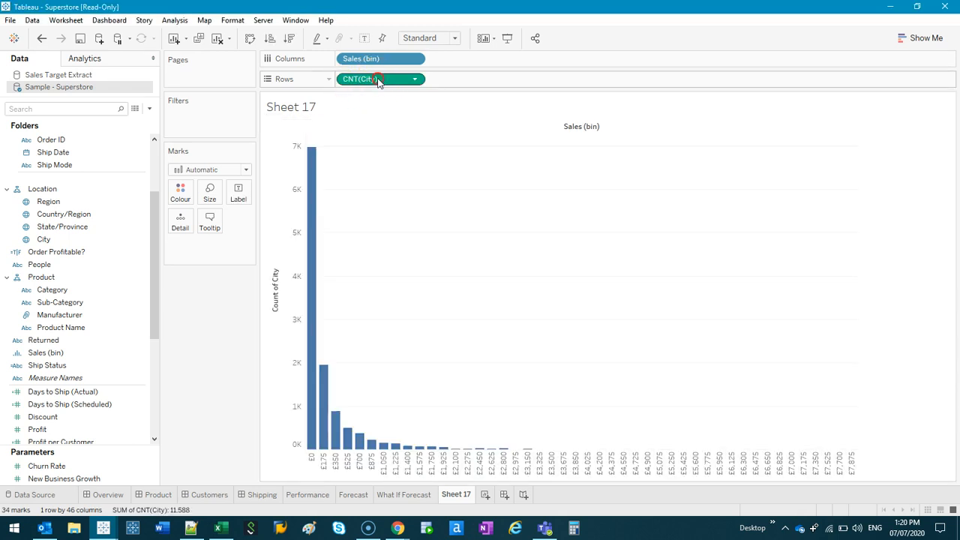
Change the aggregation of City on Rows to Count (Distinct)
right_click(378, 81)
mouse_move(483, 199)
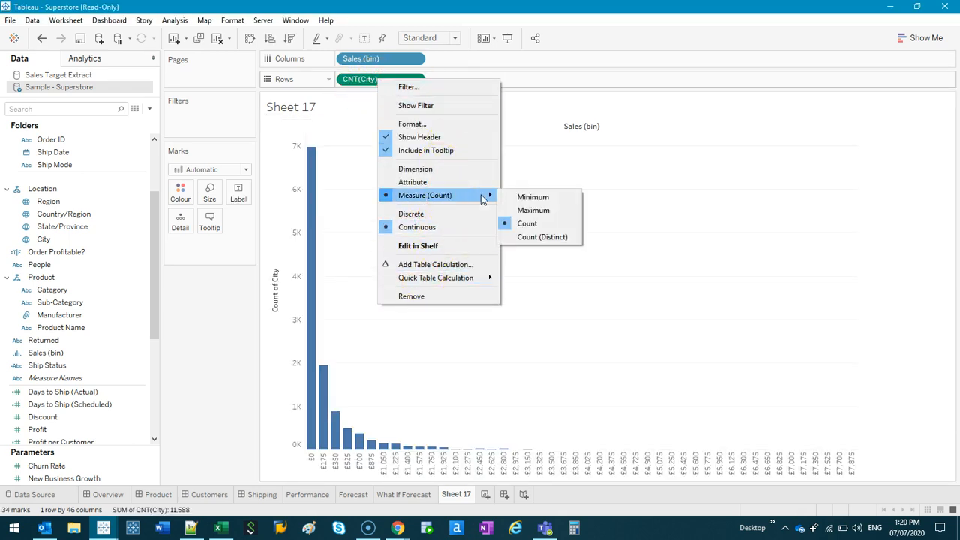
click(537, 237)
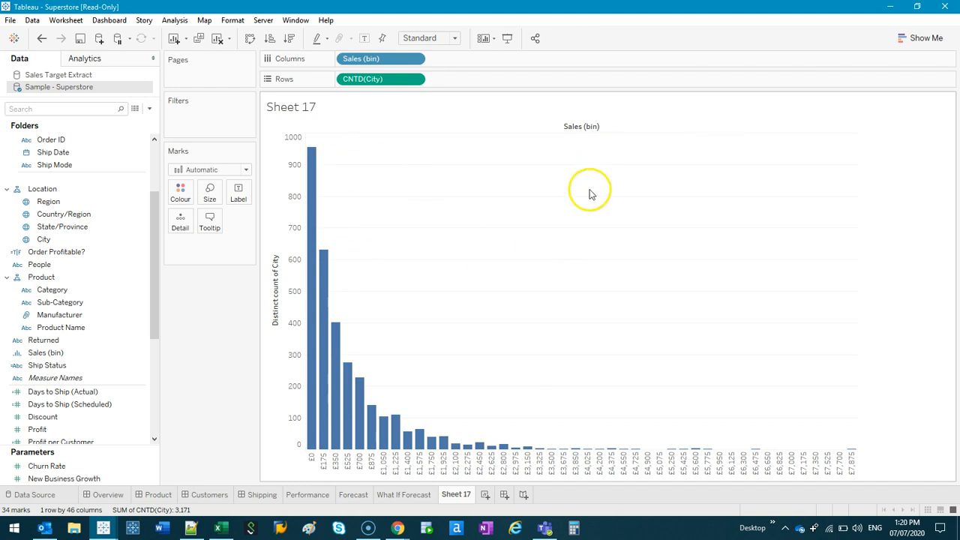
Fit the bar chart to the Entire View
click(449, 39)
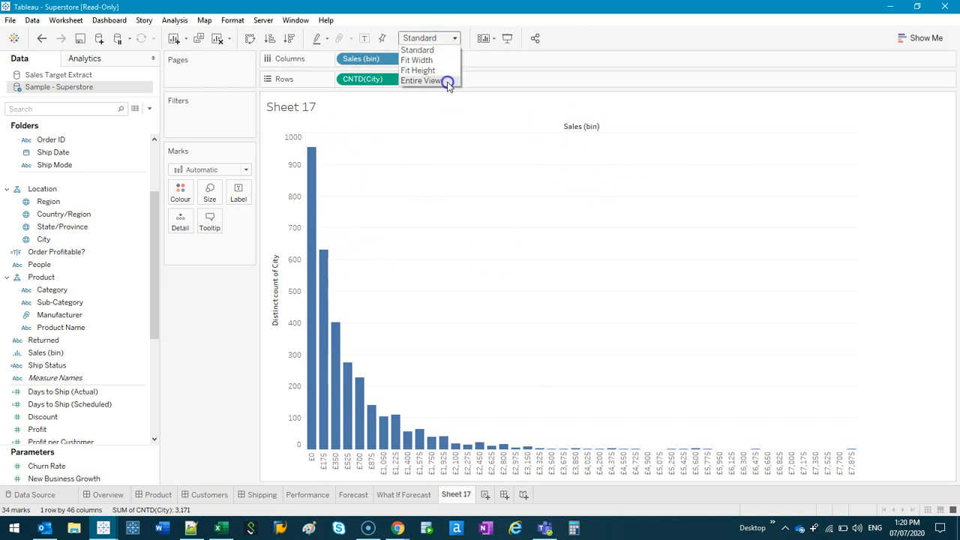
click(446, 80)
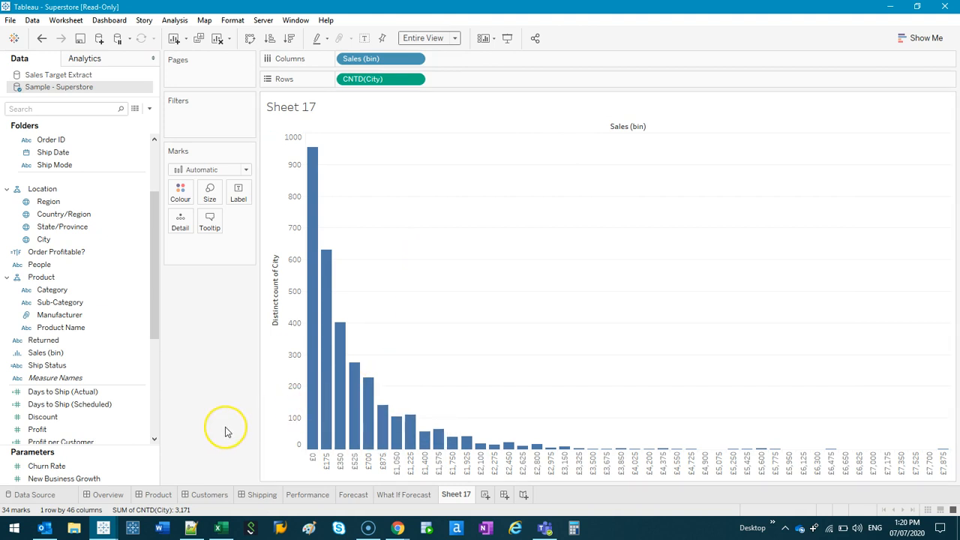
click(236, 372)
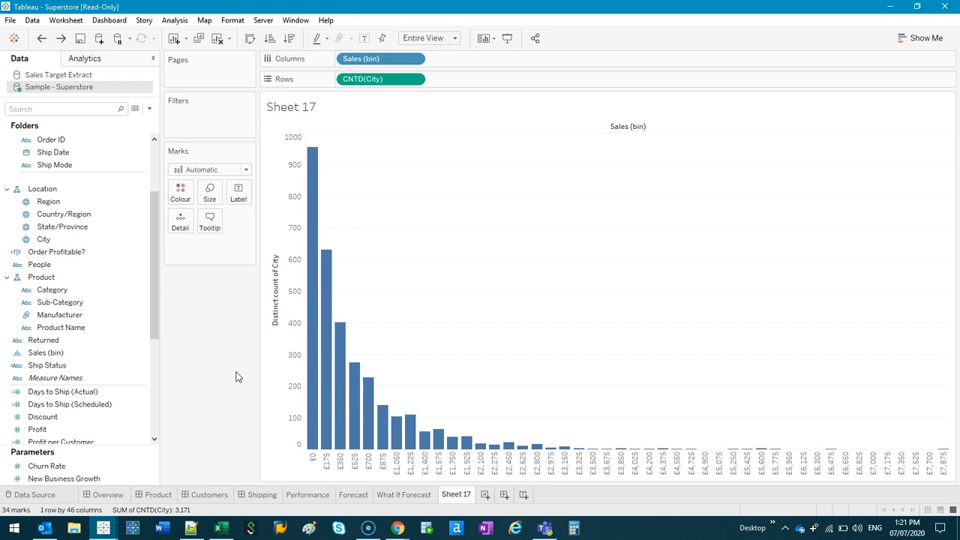
Try closing the gaps between the bars by raising the mark size to its maximum, and undo the change
click(210, 197)
click(309, 223)
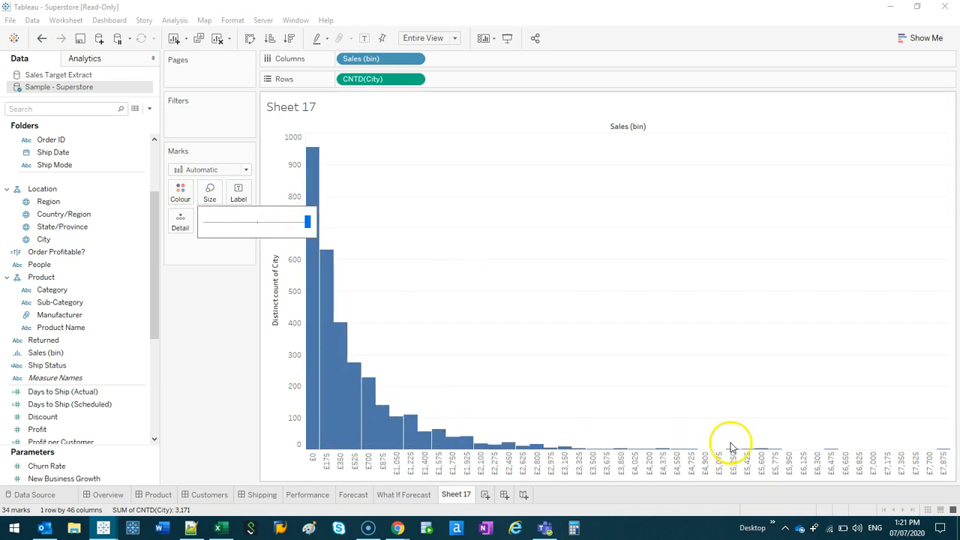
click(404, 268)
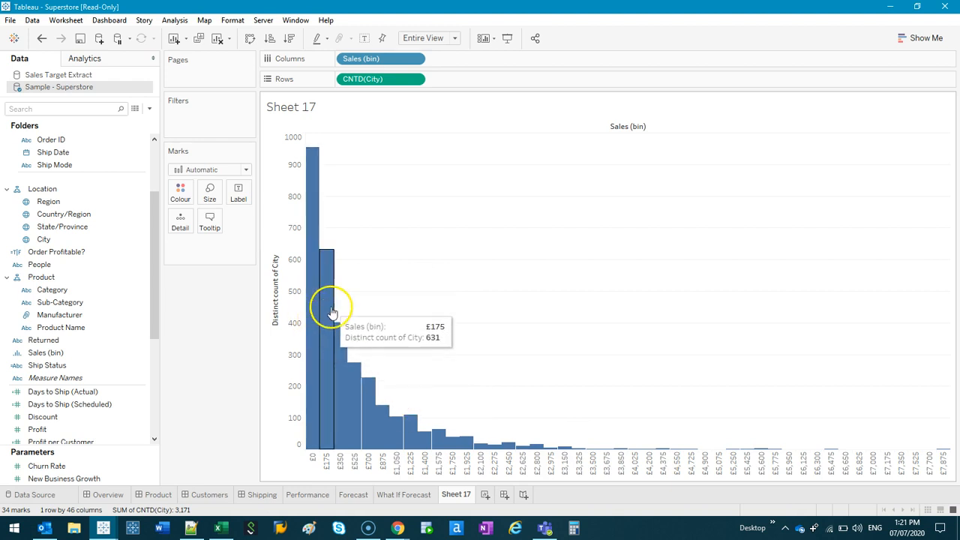
click(41, 39)
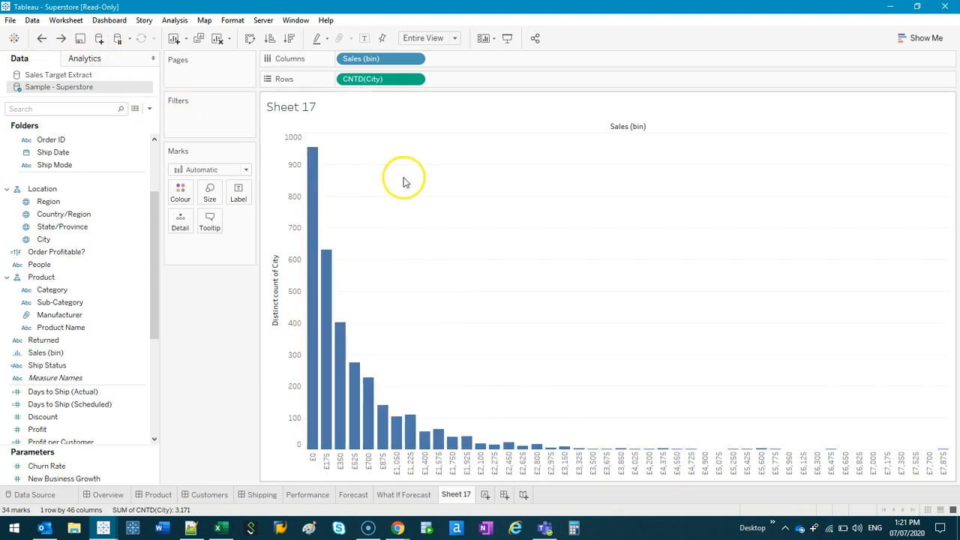
Check the continuous-data remark in the Udemy question, return to Tableau and convert Sales (bin) on Columns to Continuous
click(405, 511)
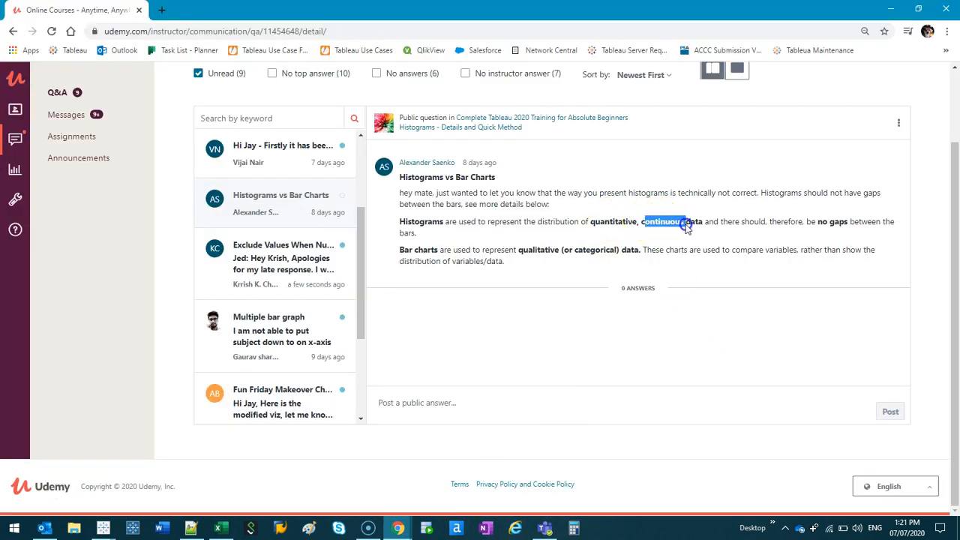
click(891, 8)
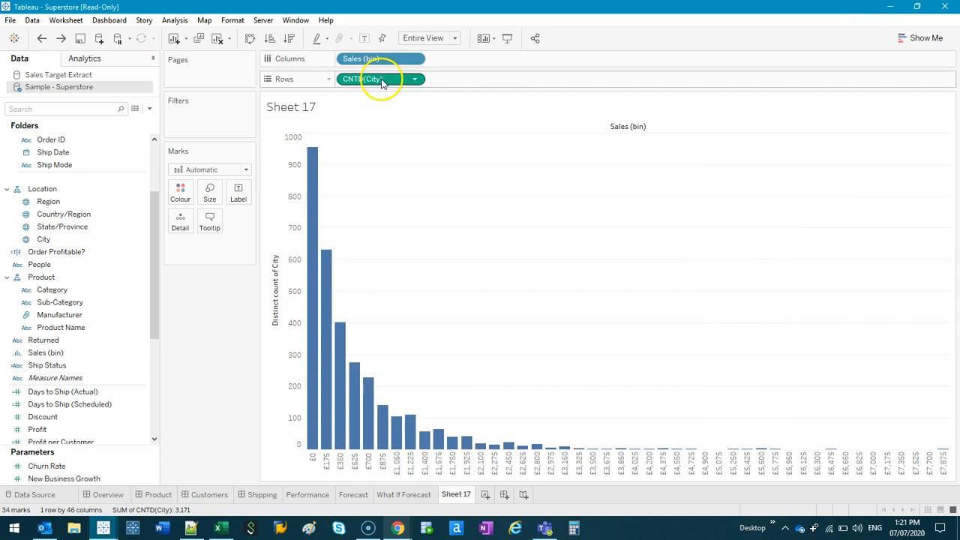
right_click(383, 66)
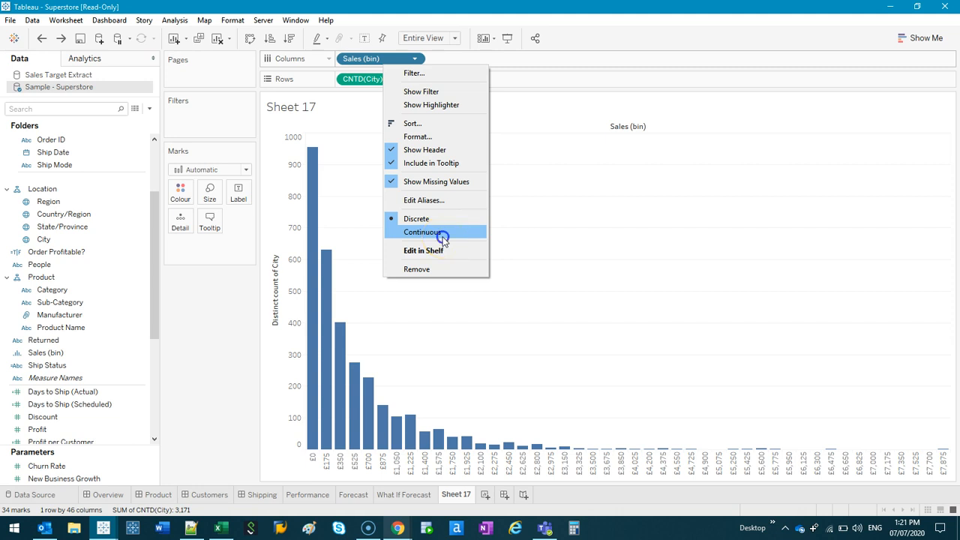
click(443, 239)
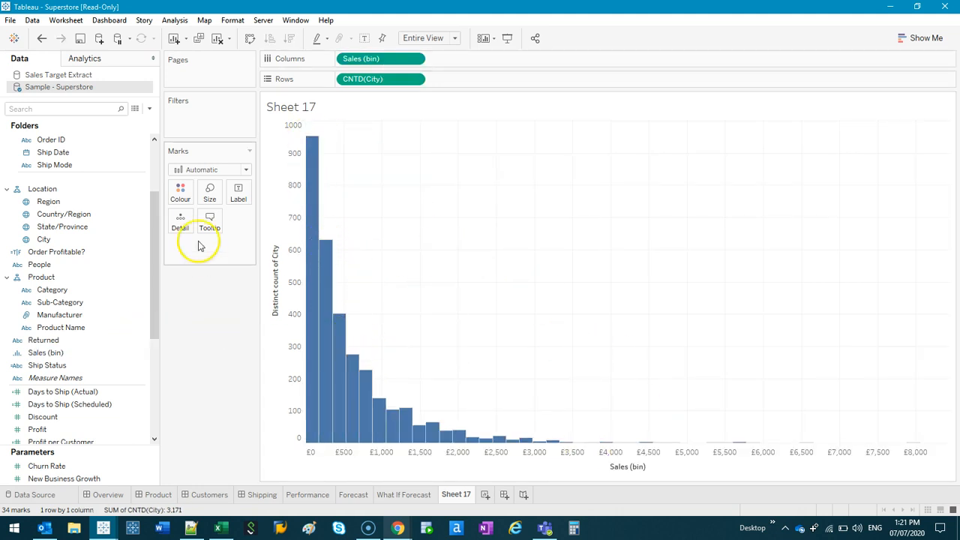
Edit the Sales (bin) field and set its size of bins to 100
click(86, 330)
right_click(75, 353)
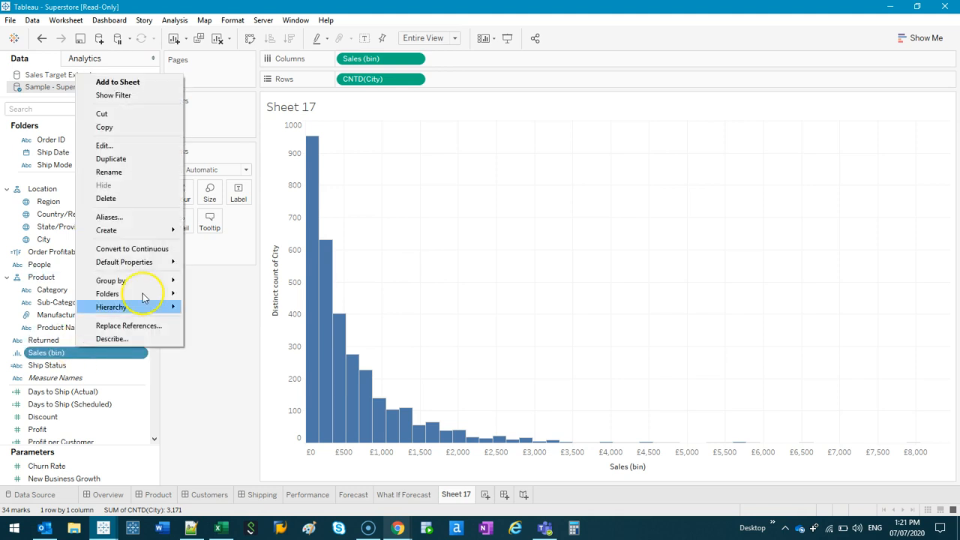
click(124, 149)
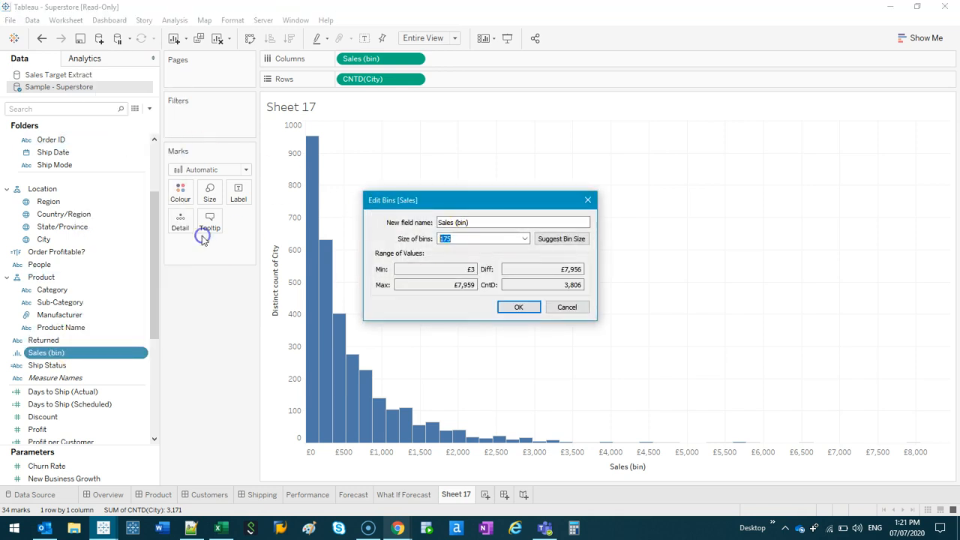
text(100)
click(518, 308)
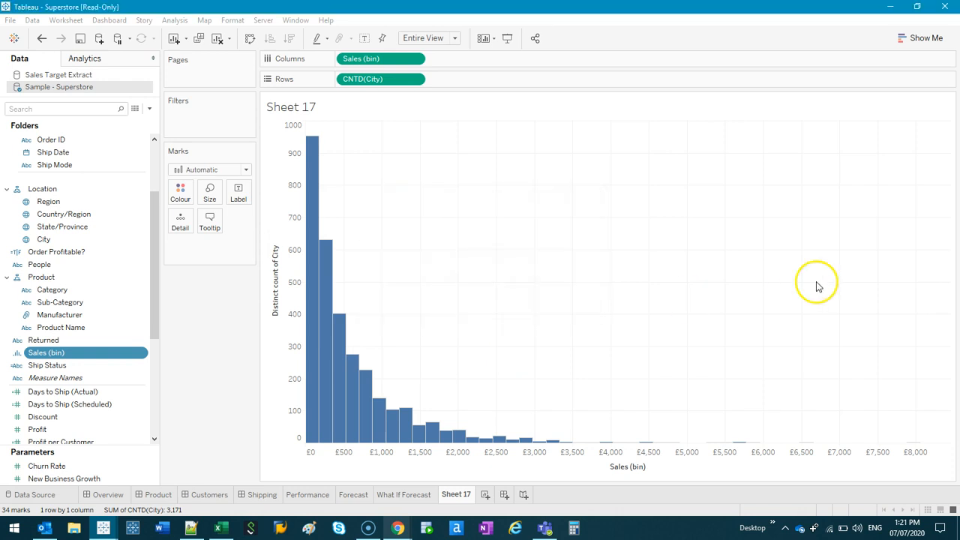
Select the sparse bars from about £4,000 upward and exclude them from the histogram
drag(944, 413, 628, 503)
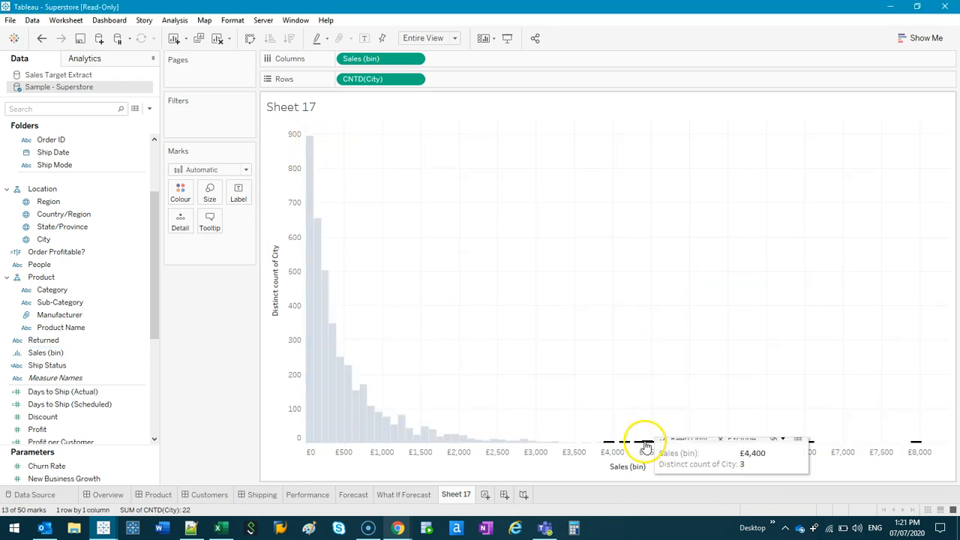
click(736, 420)
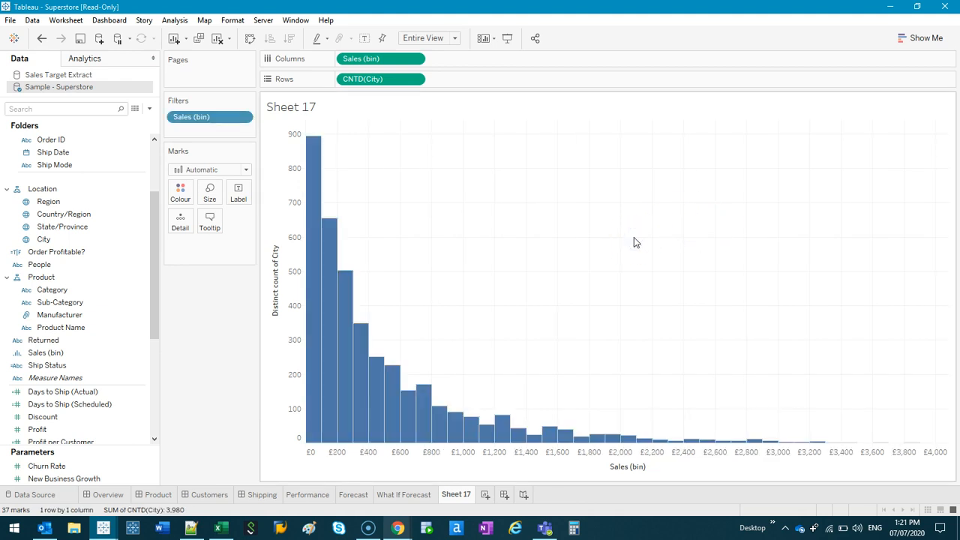